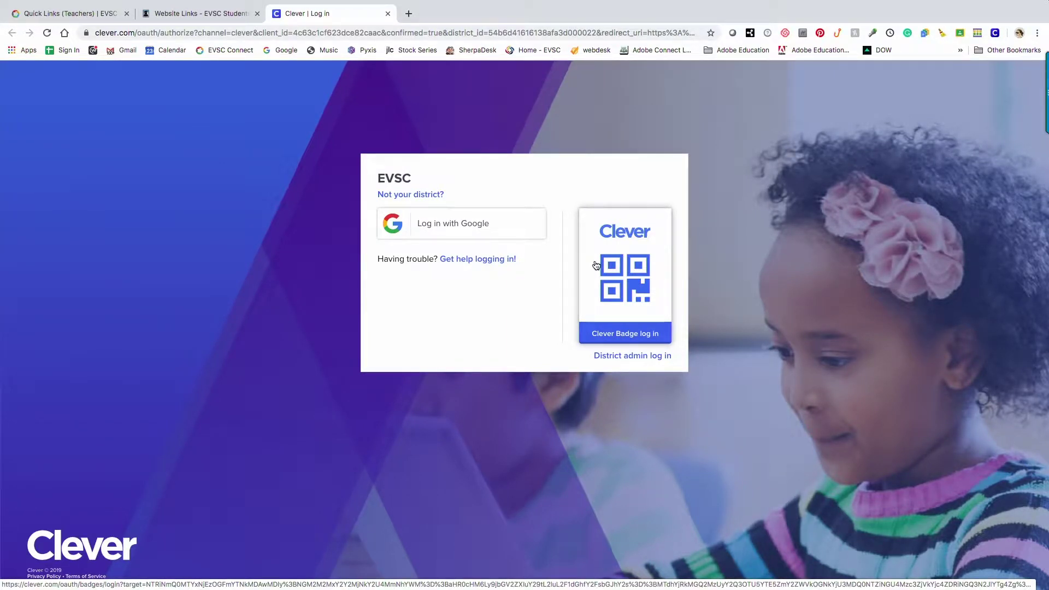
Step: Close the Clever login tab to get back to the EVSC Connect Quick Links (Teachers) page
key(super+w)
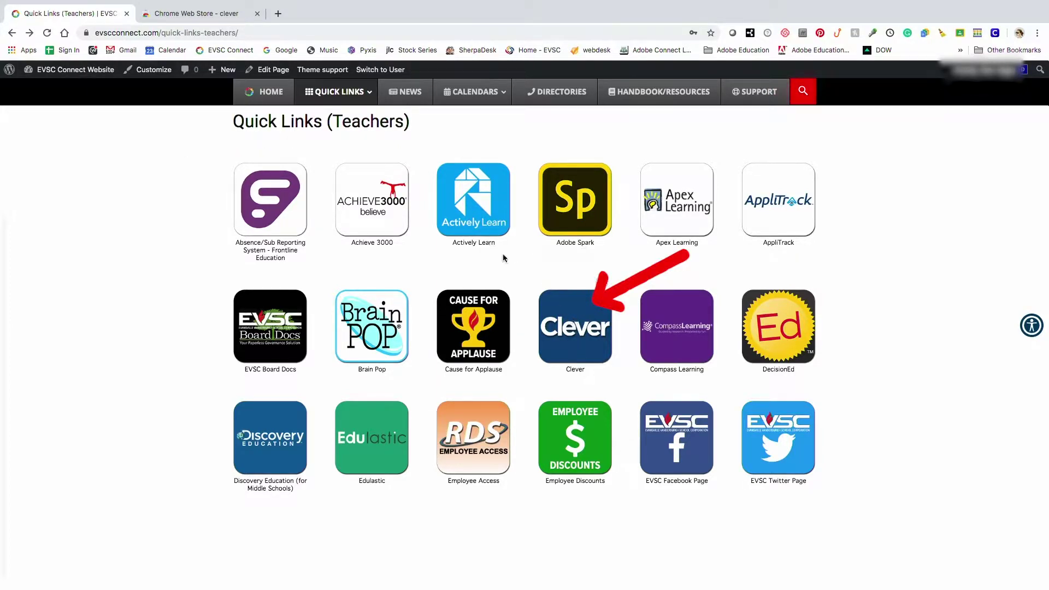
Step: Switch to the Chrome Web Store results for 'clever', showing the extension already added
click(194, 17)
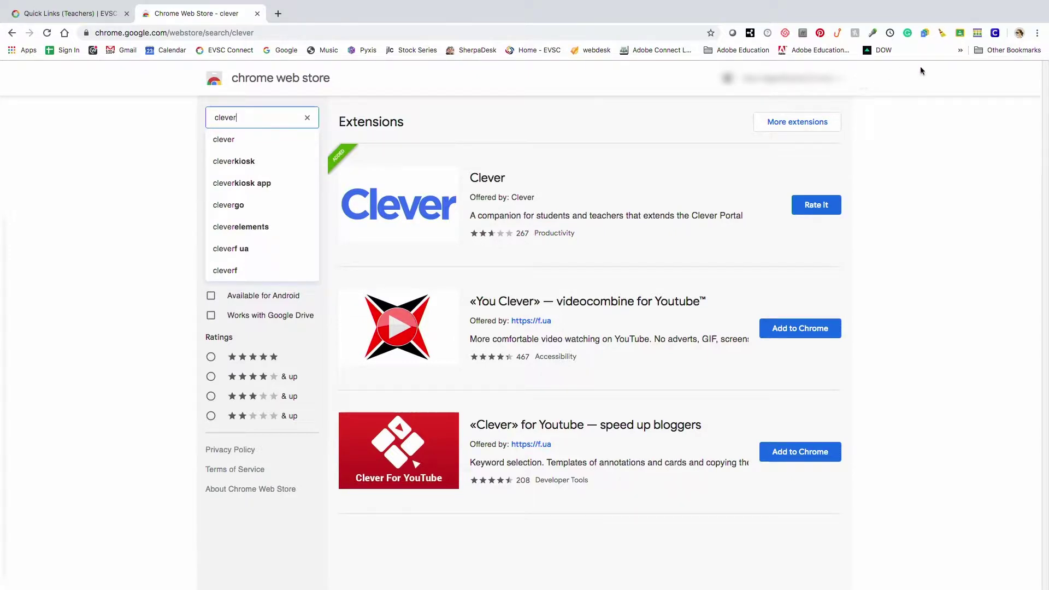
click(995, 36)
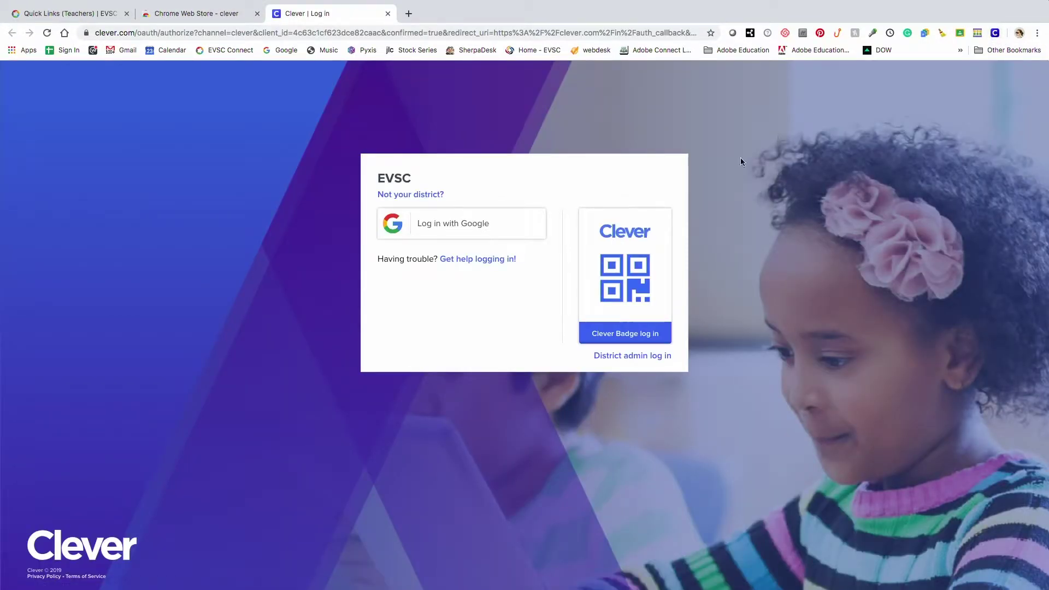
Step: Sign in to Clever with Google as a teacher and open the resource Library
click(473, 229)
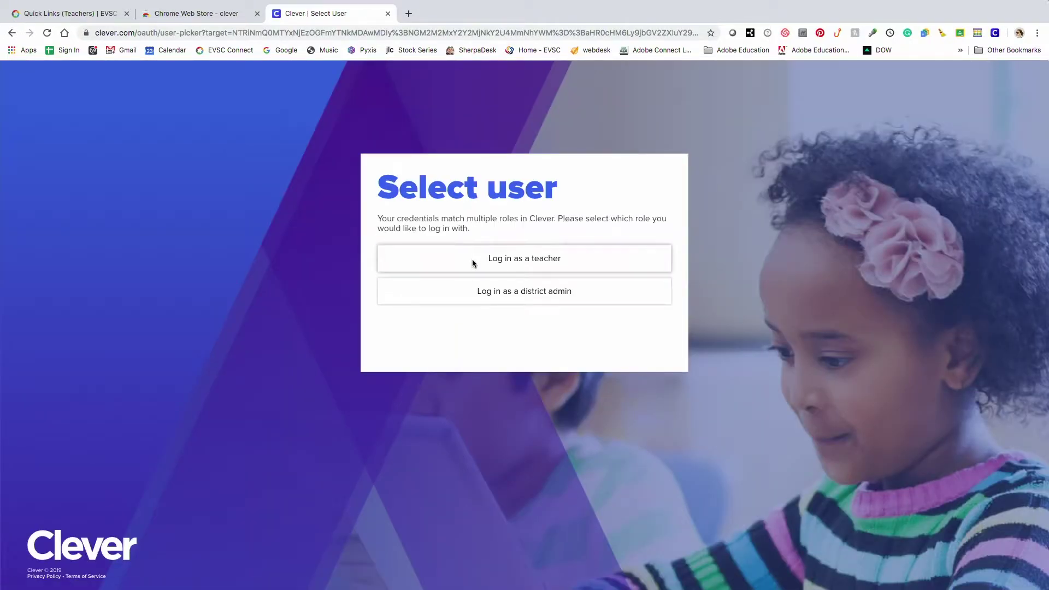
click(473, 262)
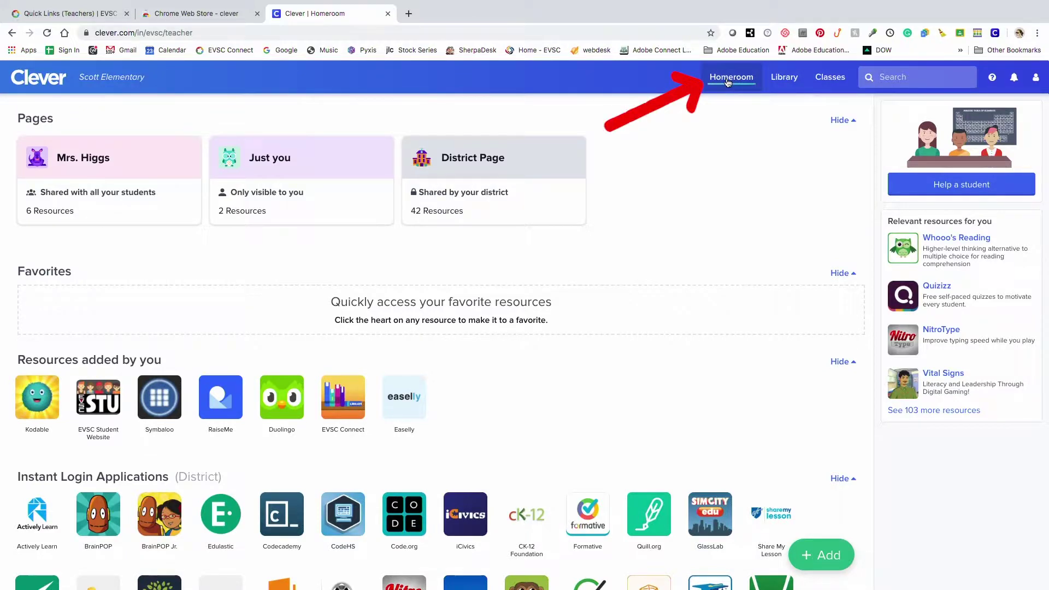
click(782, 77)
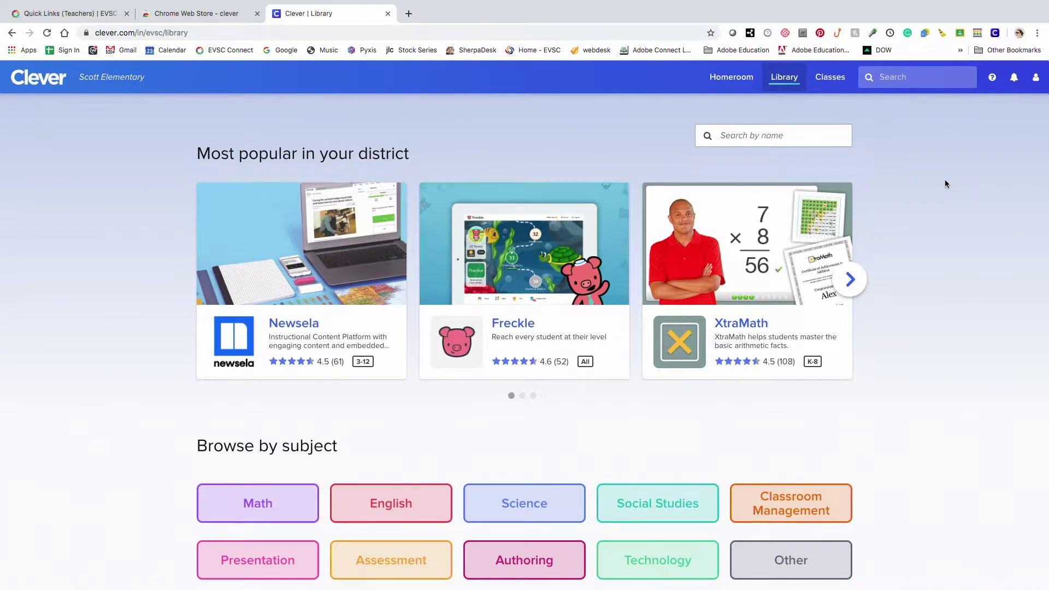
Step: Browse the district app library, then open the Classes page listing MATH 1
scroll(945, 183, down, 5)
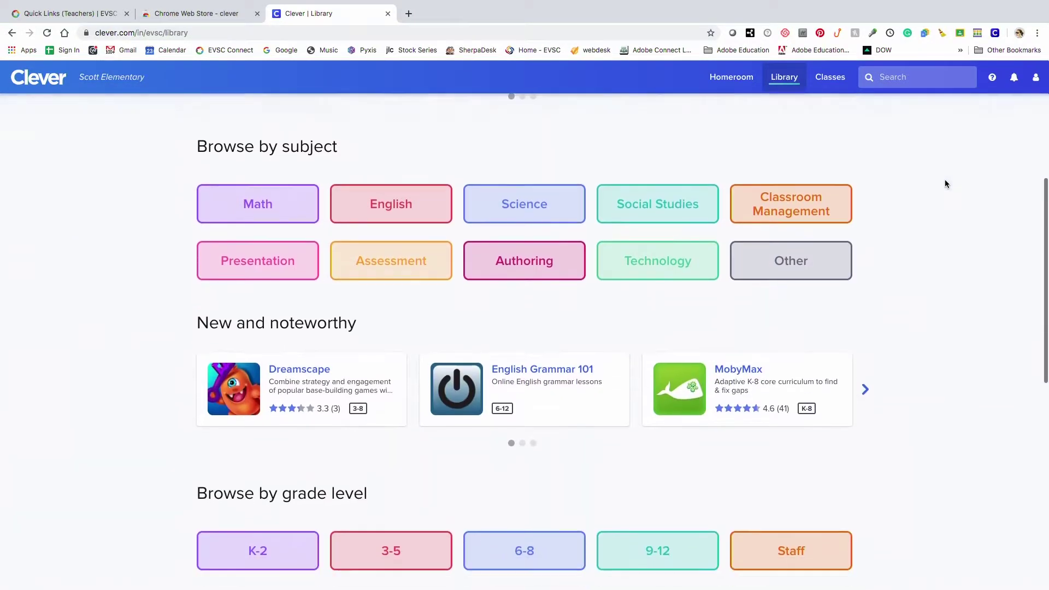
scroll(945, 183, down, 10)
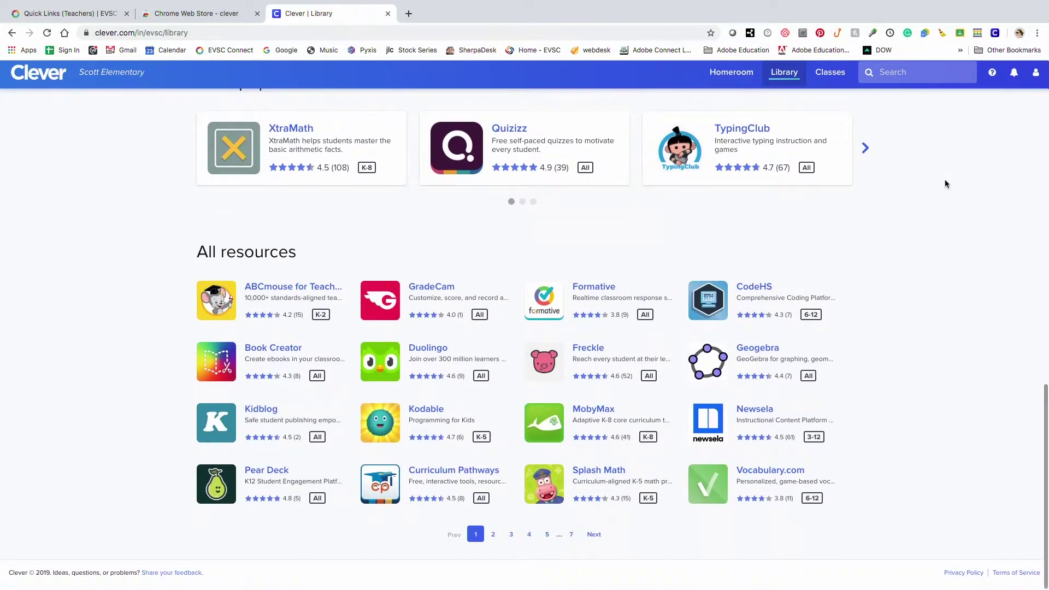
scroll(945, 183, up, 15)
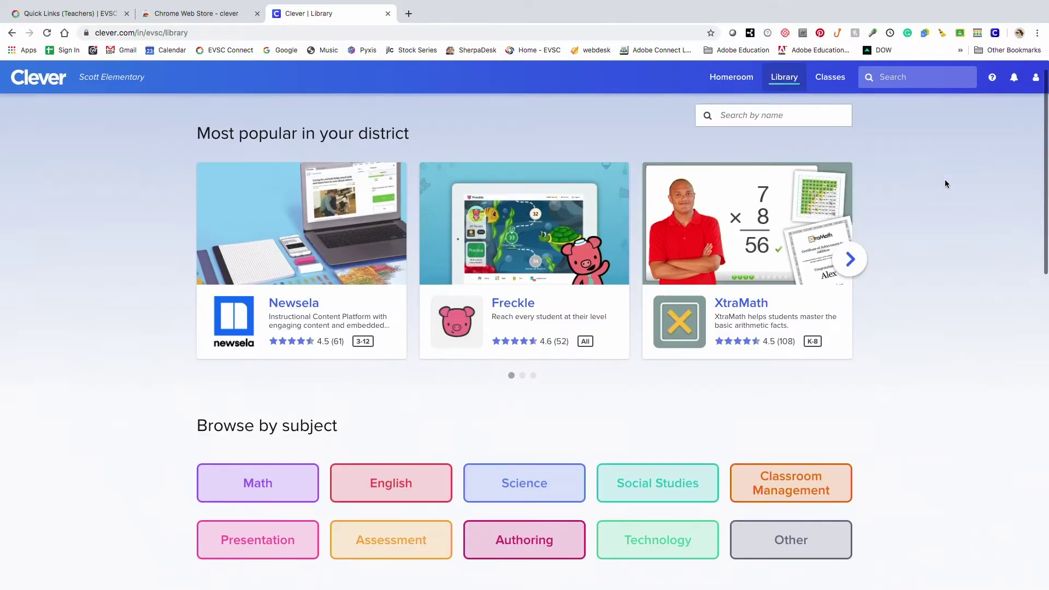
click(833, 81)
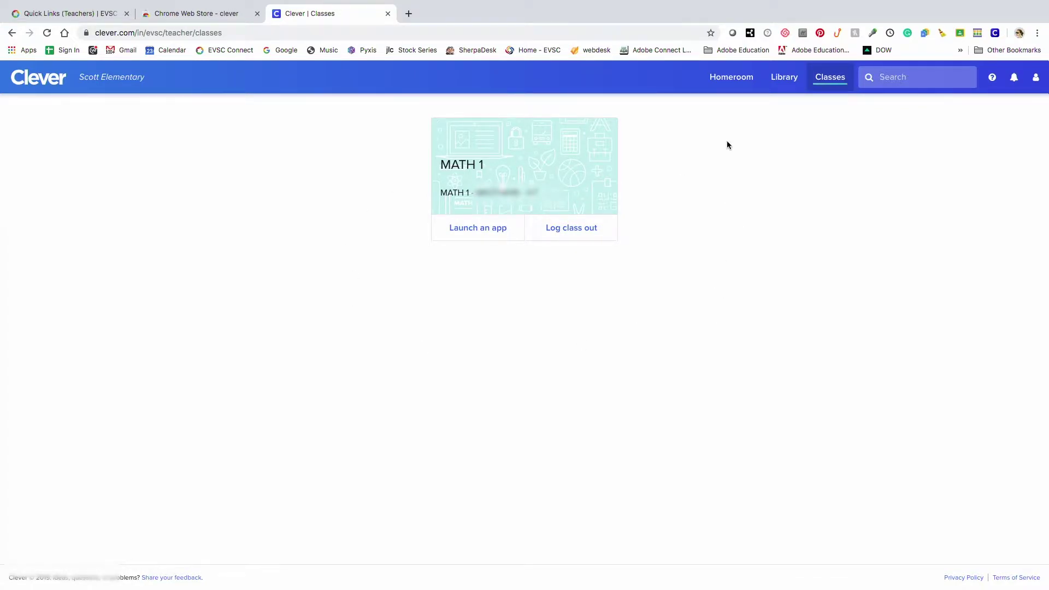
Step: Return to Homeroom, review its sections, and open a new personal Page from the + Add menu
click(728, 82)
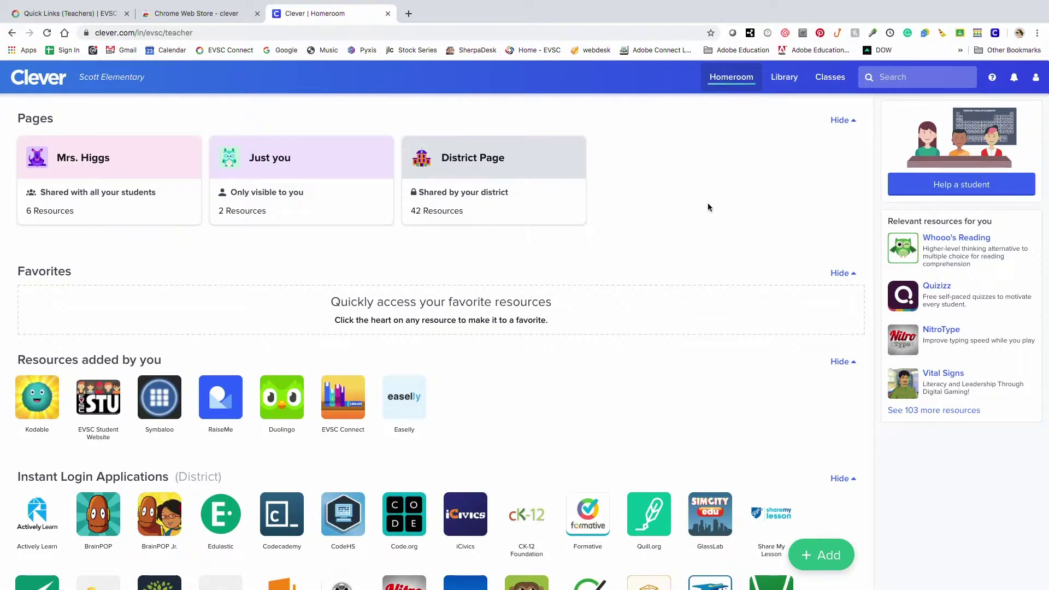
scroll(708, 207, down, 7)
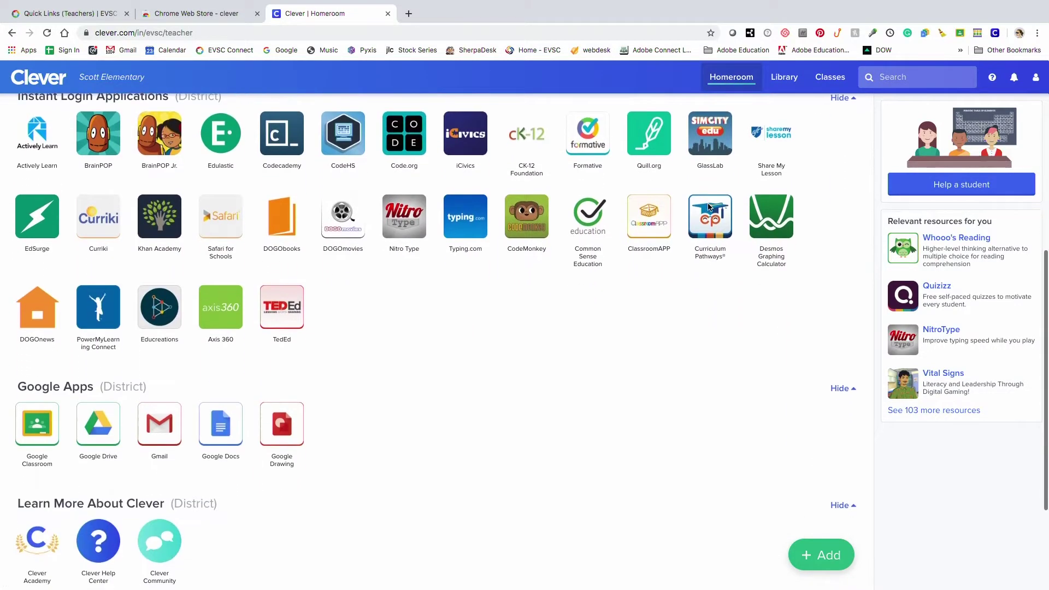
scroll(708, 207, up, 5)
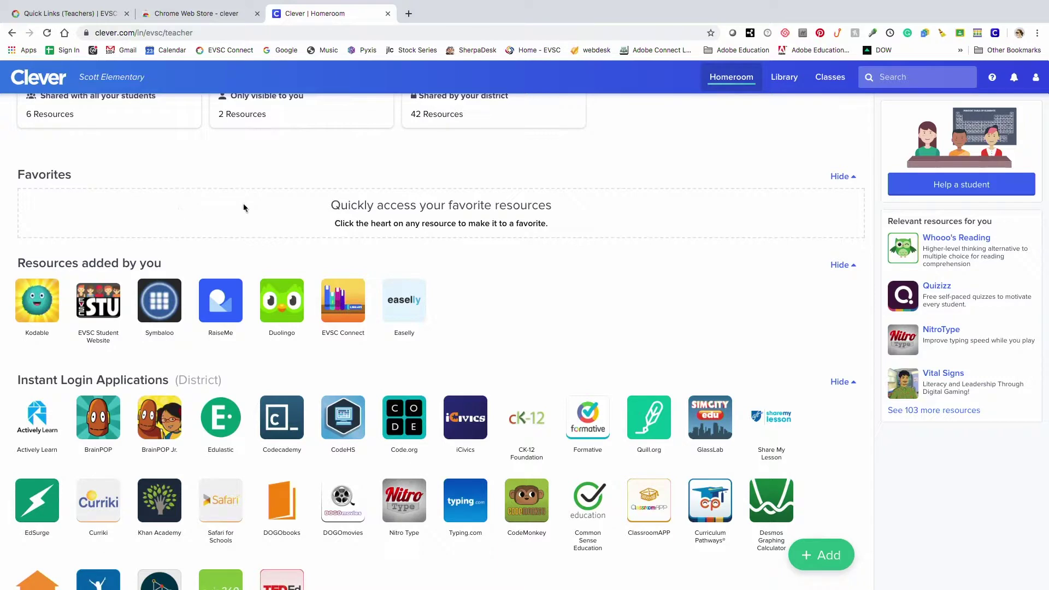
scroll(621, 276, up, 3)
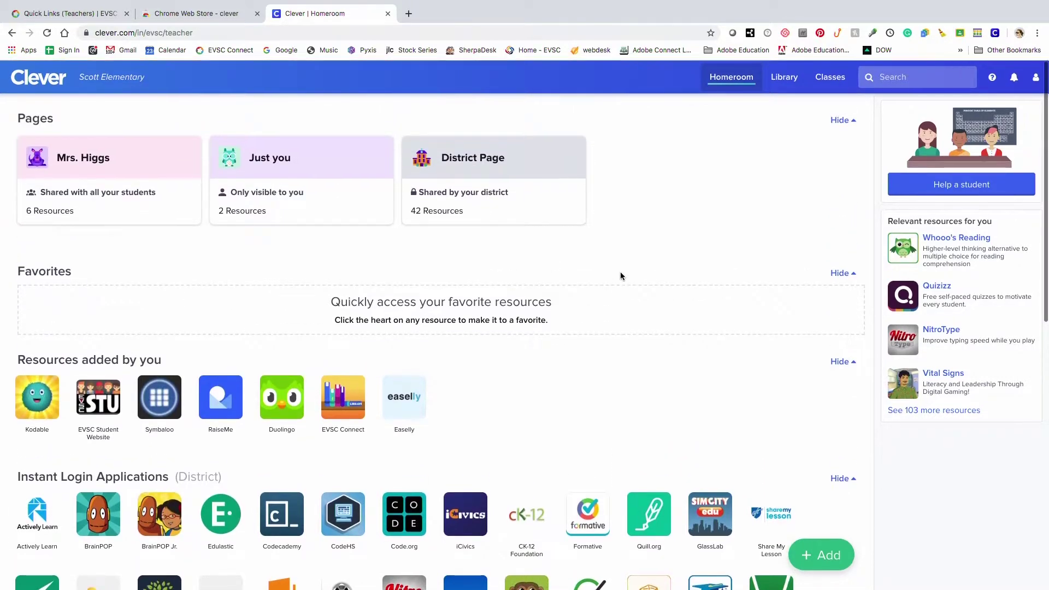
click(820, 558)
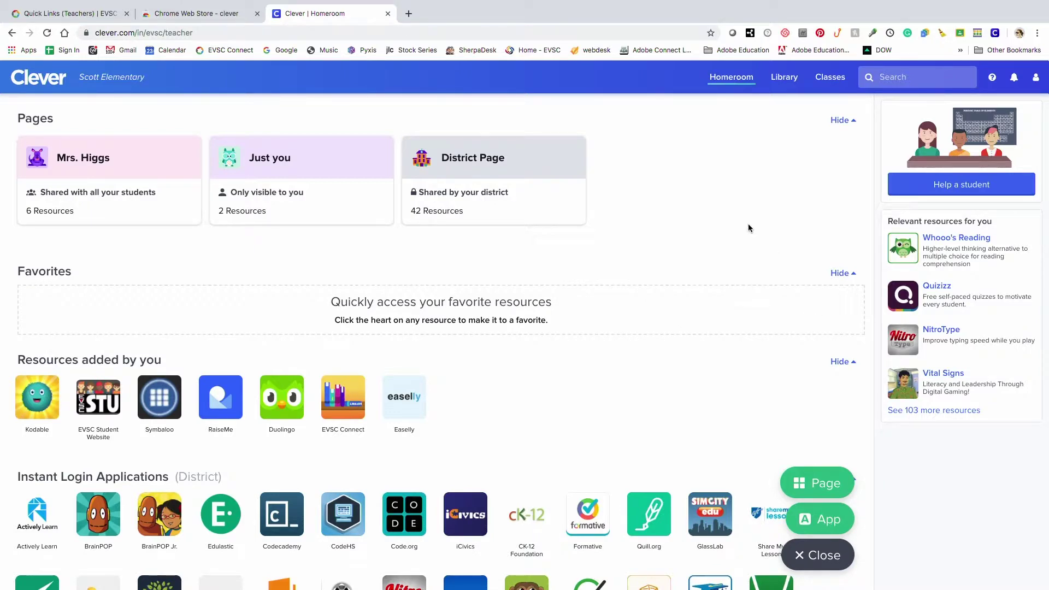
click(145, 162)
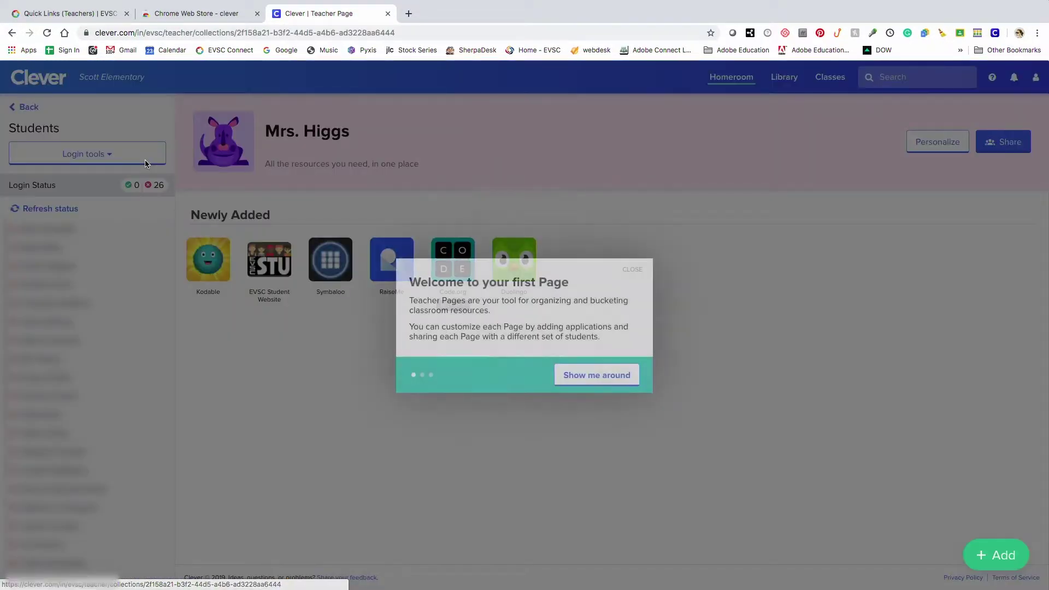
Step: Personalize the teacher page with a purple header and a green owl icon
click(631, 270)
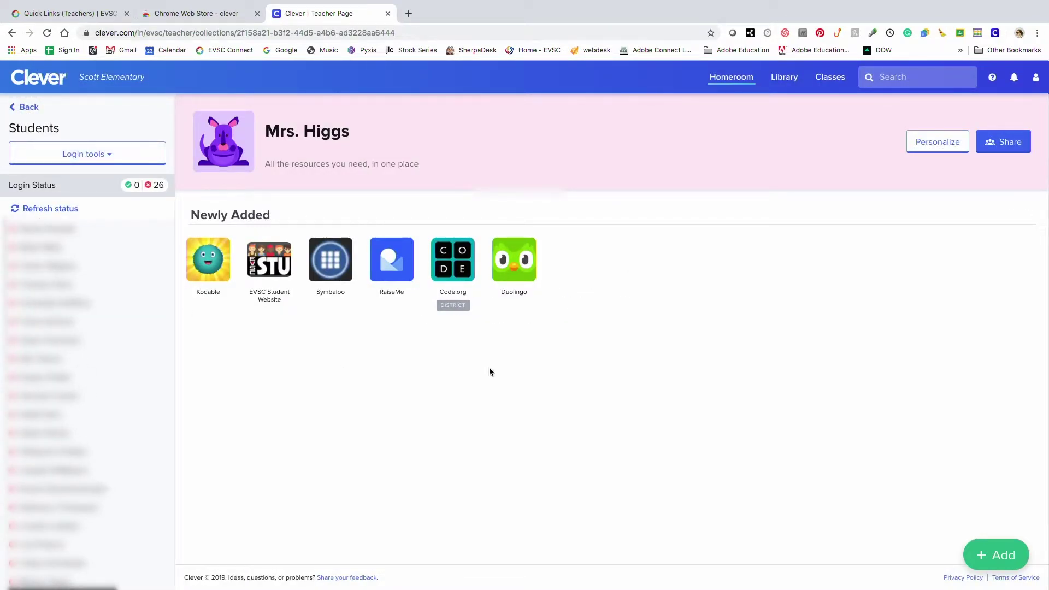
click(672, 128)
click(931, 145)
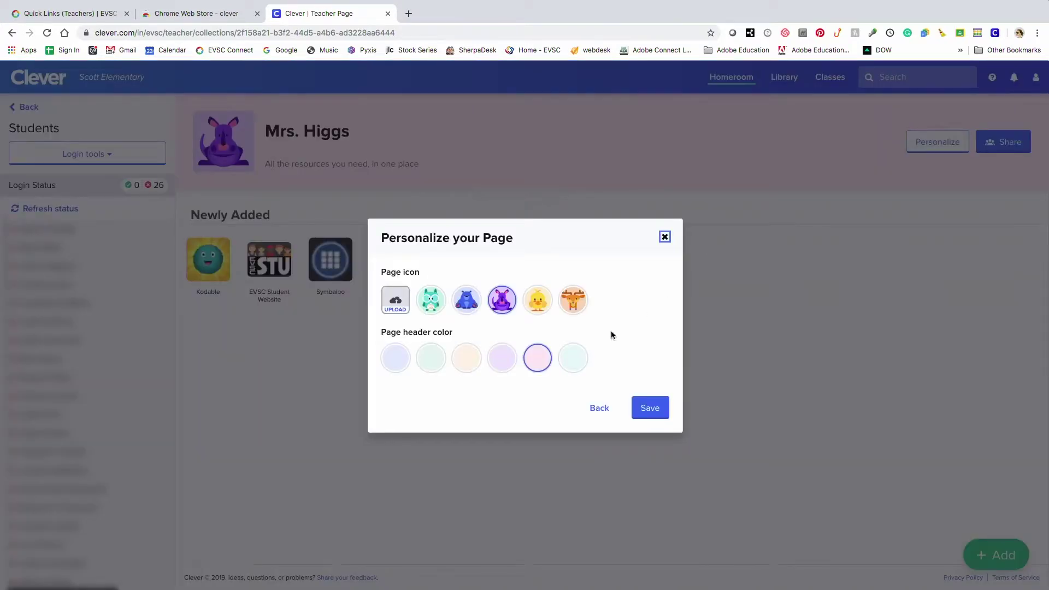
click(507, 364)
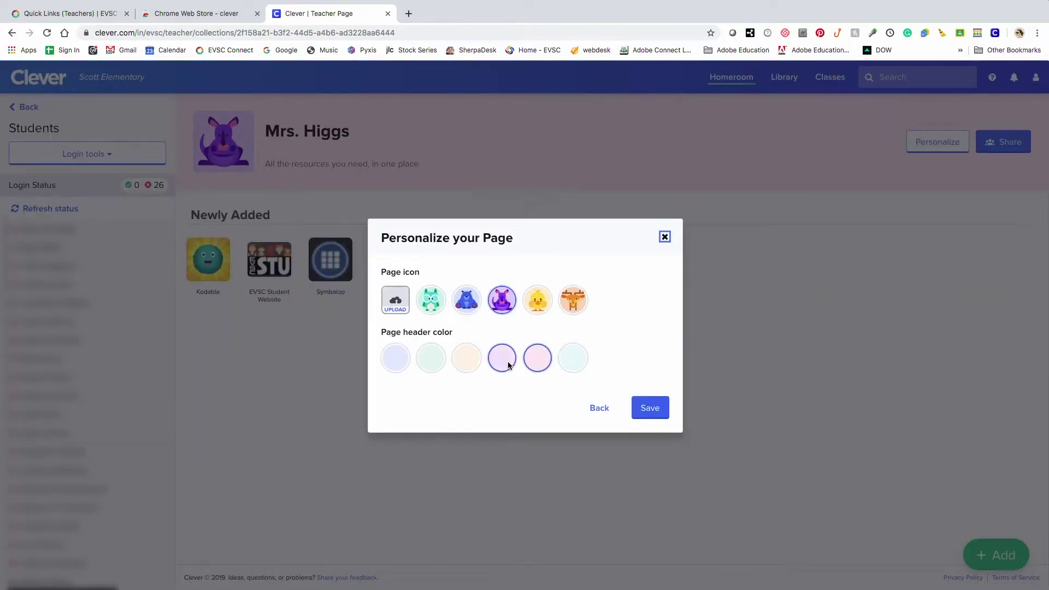
click(433, 309)
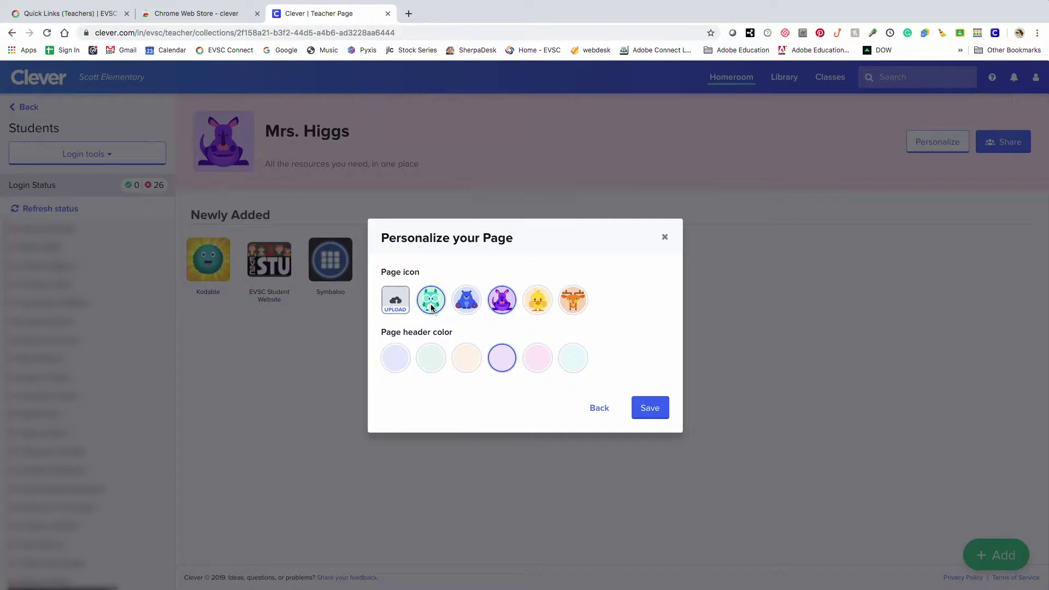
click(648, 411)
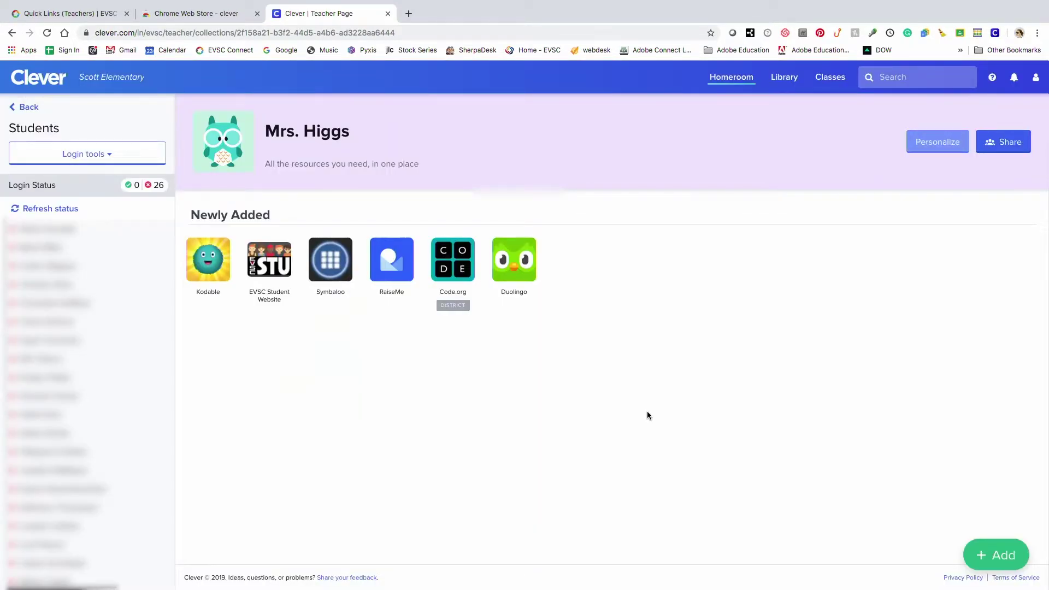
Step: Check the page's sharing access without changing it, then go back to Homeroom
mouse_move(969, 241)
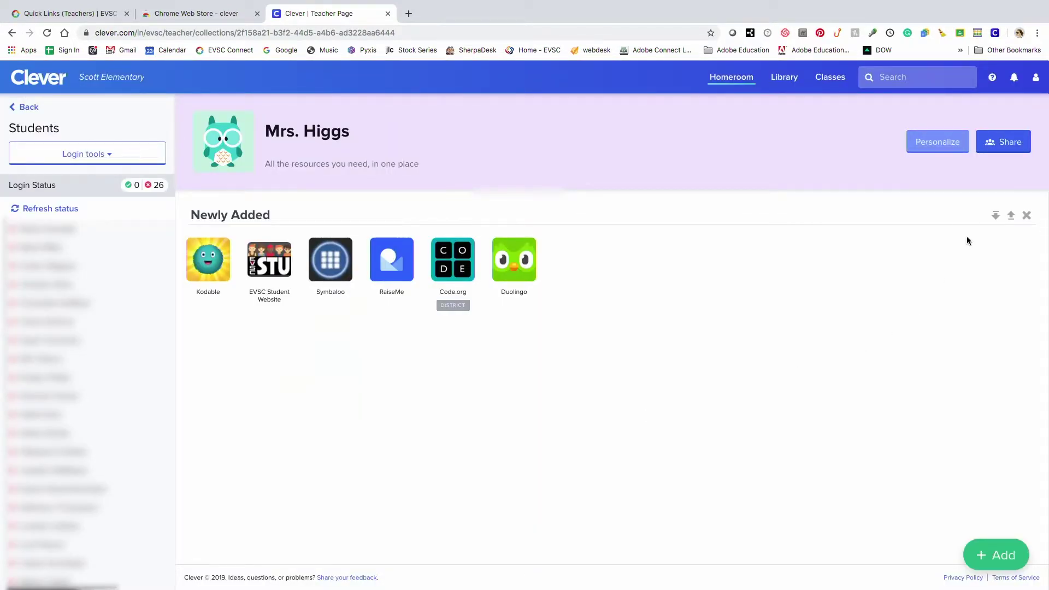
click(1008, 148)
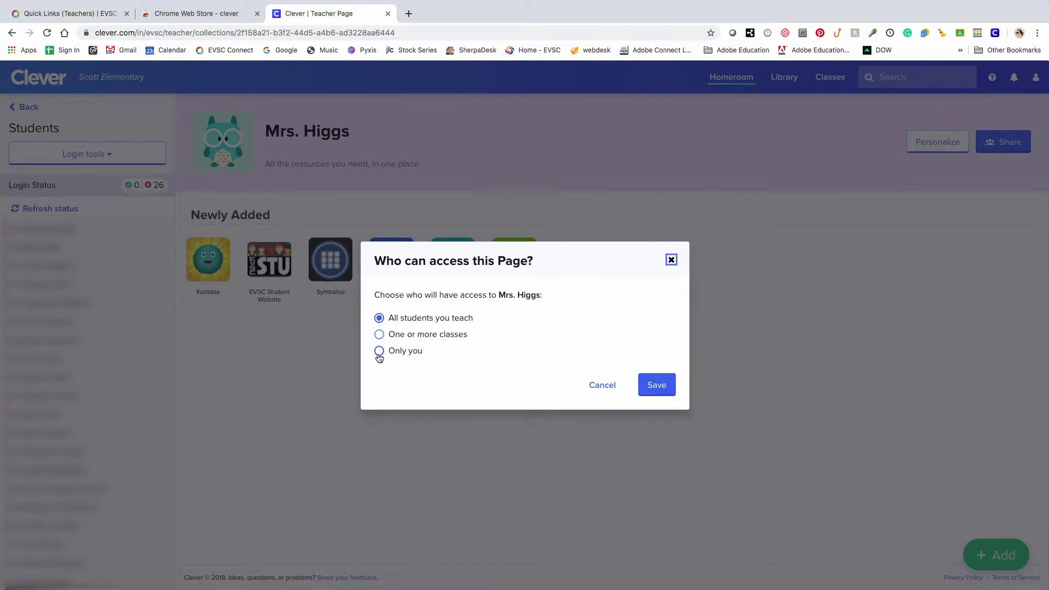
click(670, 260)
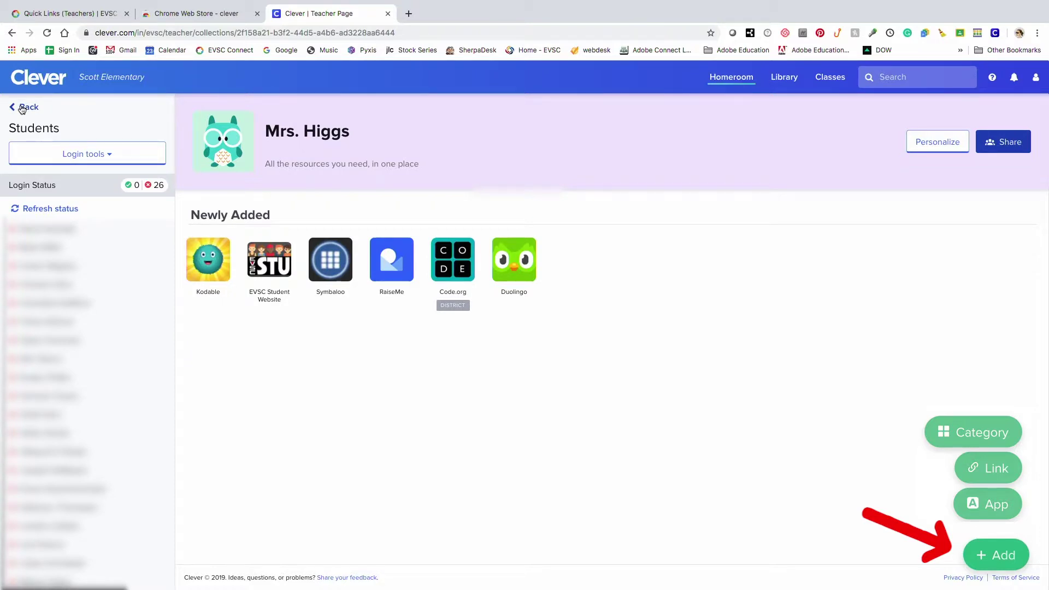
click(24, 107)
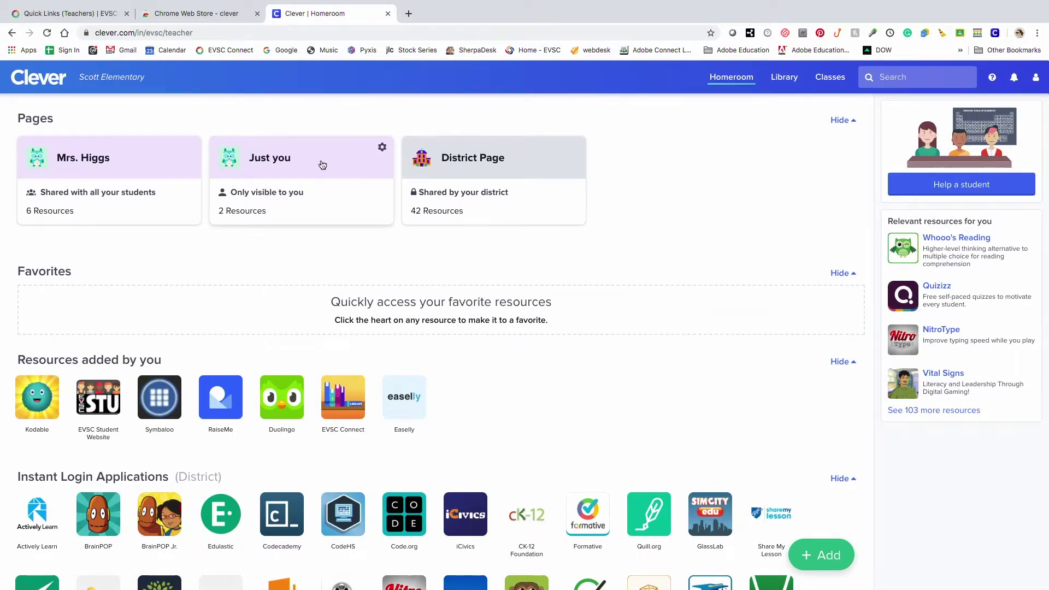
Step: Open the Just you page, view its Category, Link and App add options, then return to Homeroom
click(323, 163)
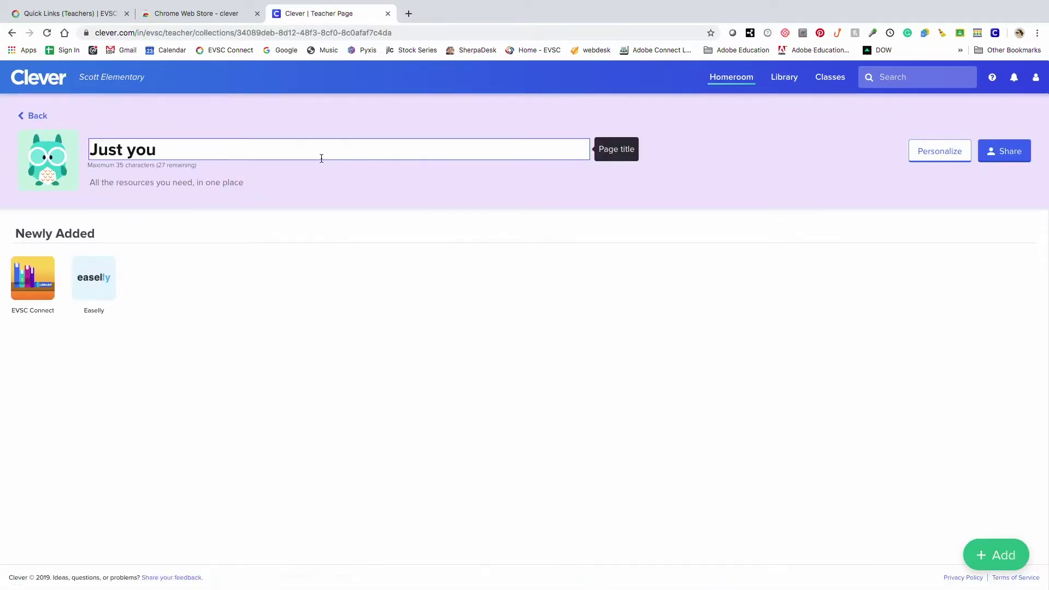
click(991, 555)
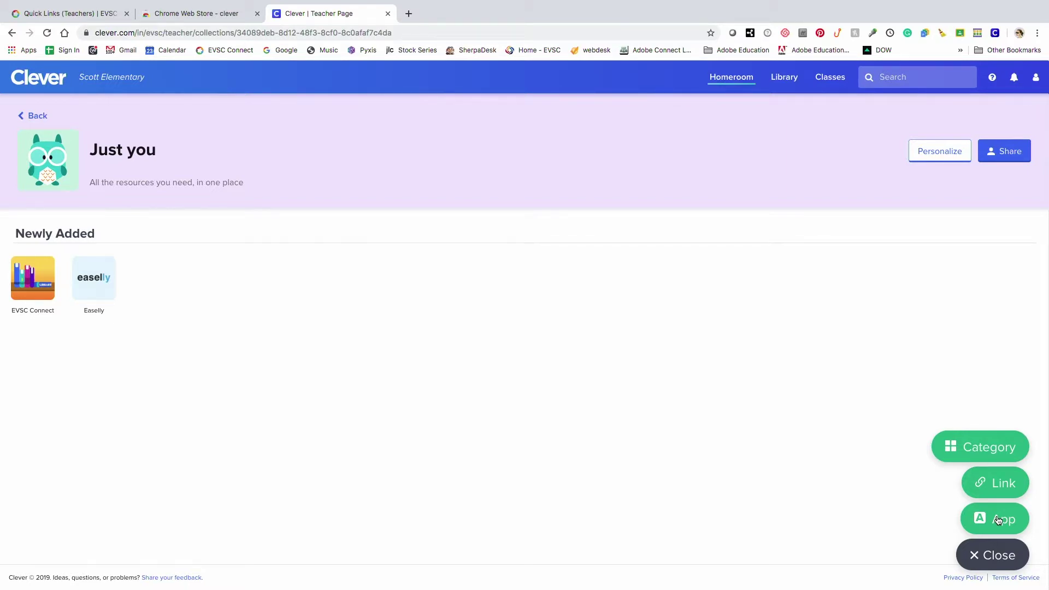
click(35, 116)
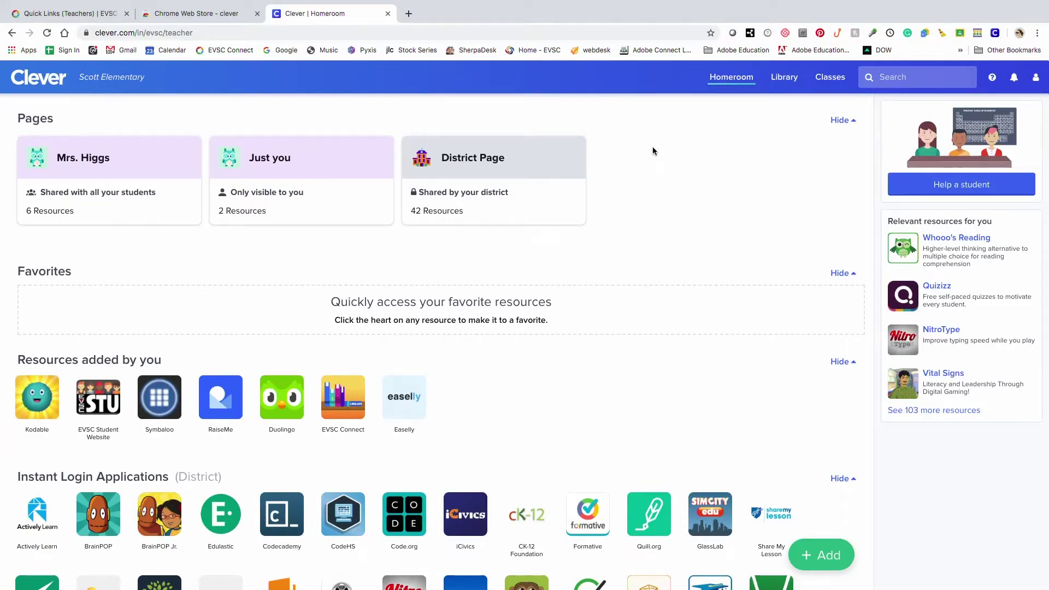
Step: Open the District Page and launch BrainPOP through instant login
click(562, 164)
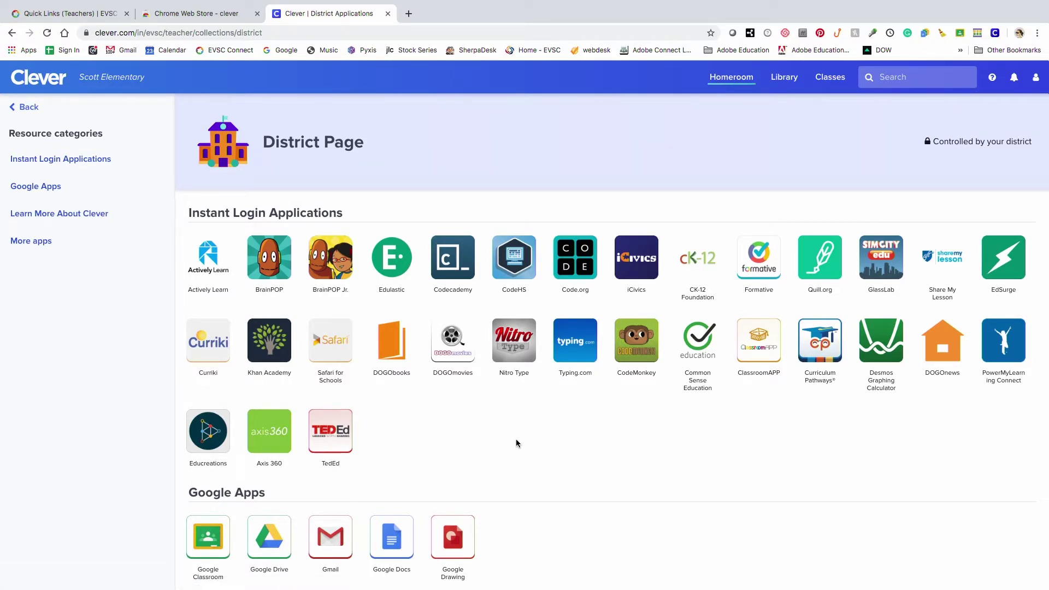
click(272, 268)
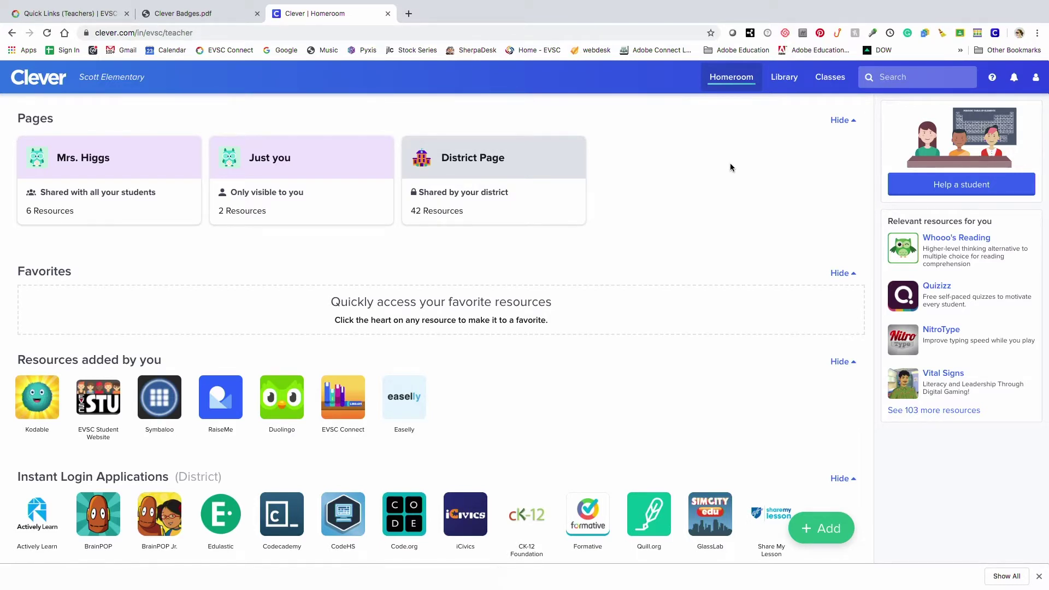
Step: Download the MATH 1 class set of badges, cancel the save prompt, and view Clever Badges.pdf
click(828, 82)
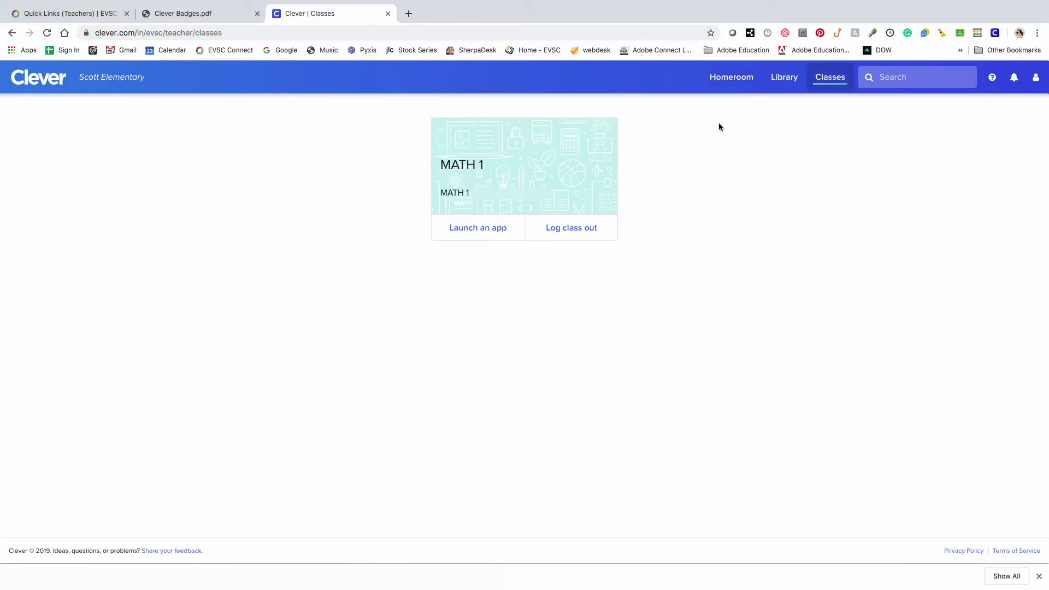
click(561, 148)
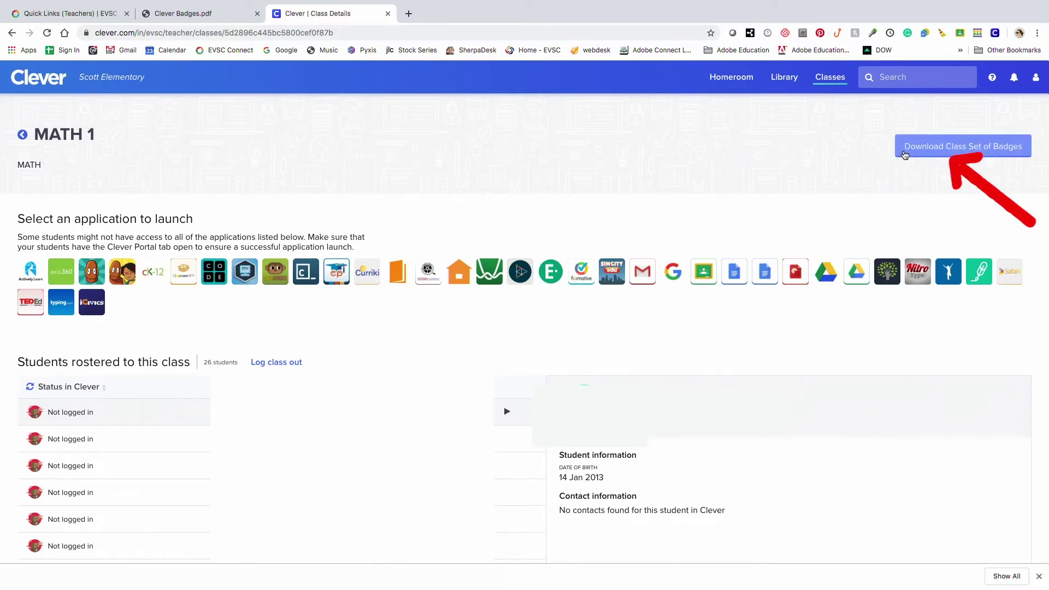
click(905, 155)
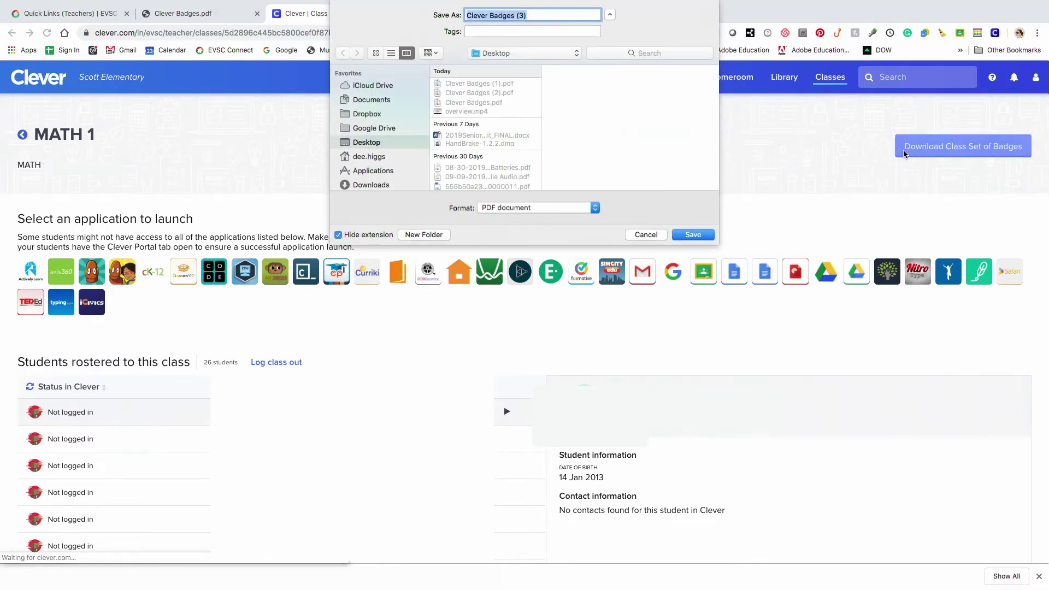
click(658, 235)
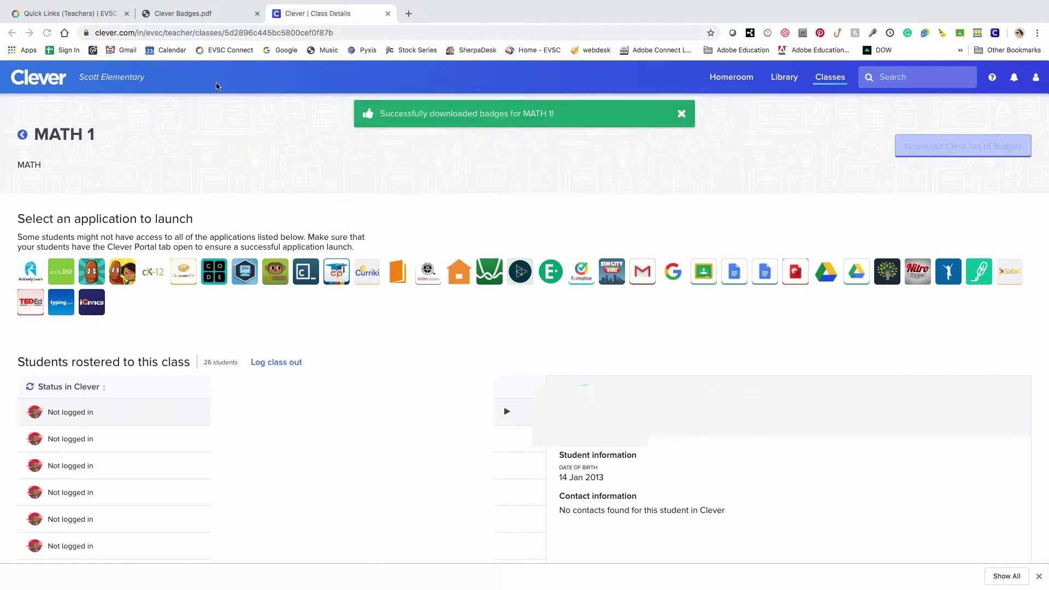
click(223, 18)
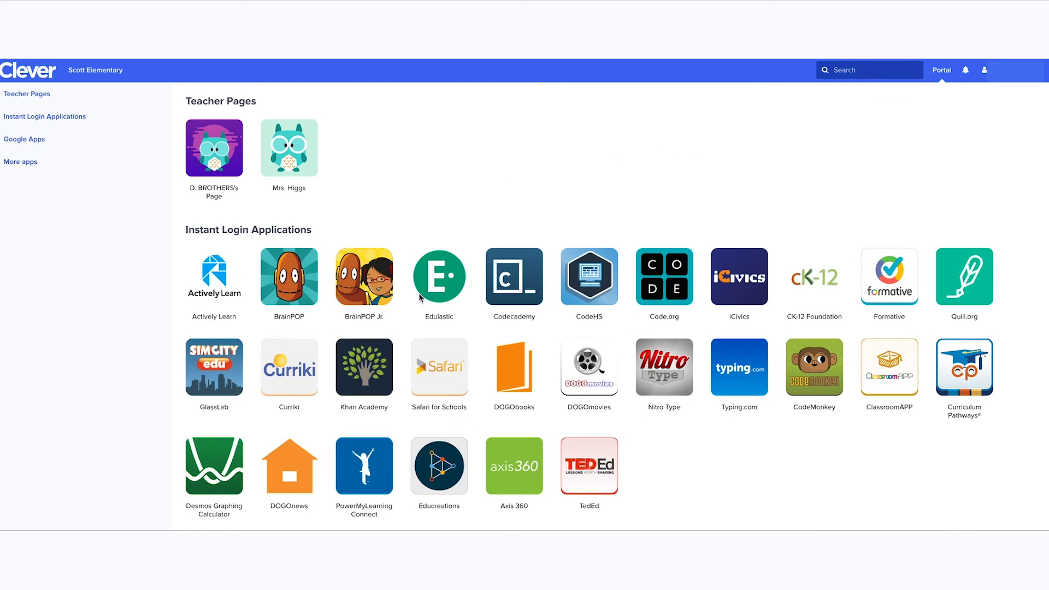
Step: Open the teacher's page from the student portal's Teacher Pages list
click(282, 157)
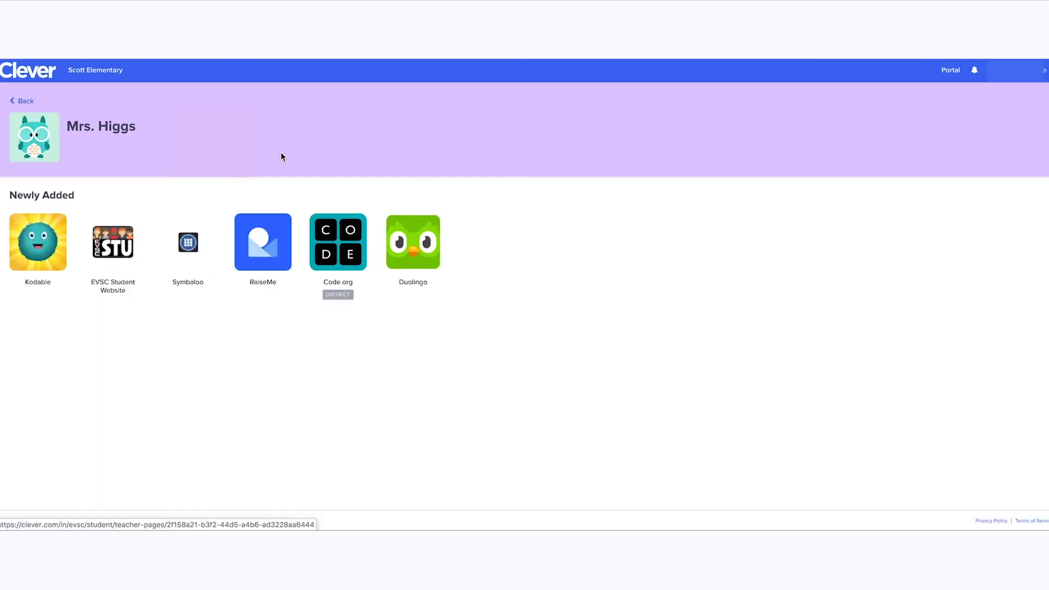